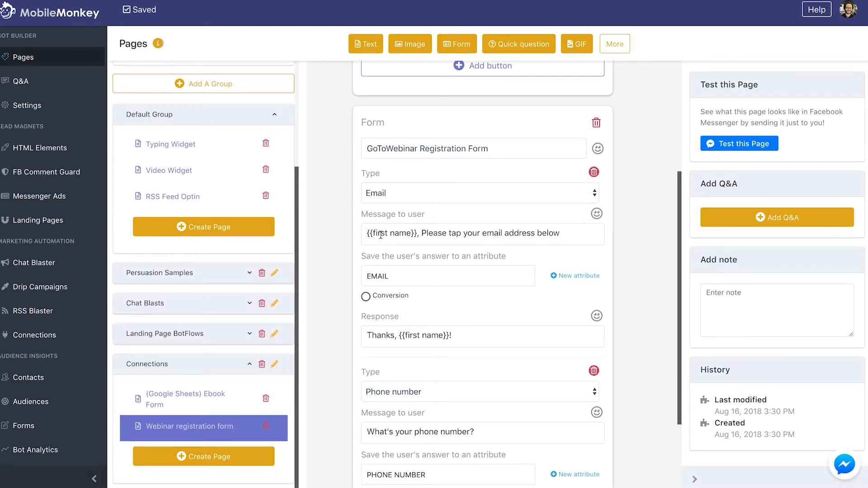
Open the Connections page listing the two existing webhook connections
scroll(381, 235, "down", 3)
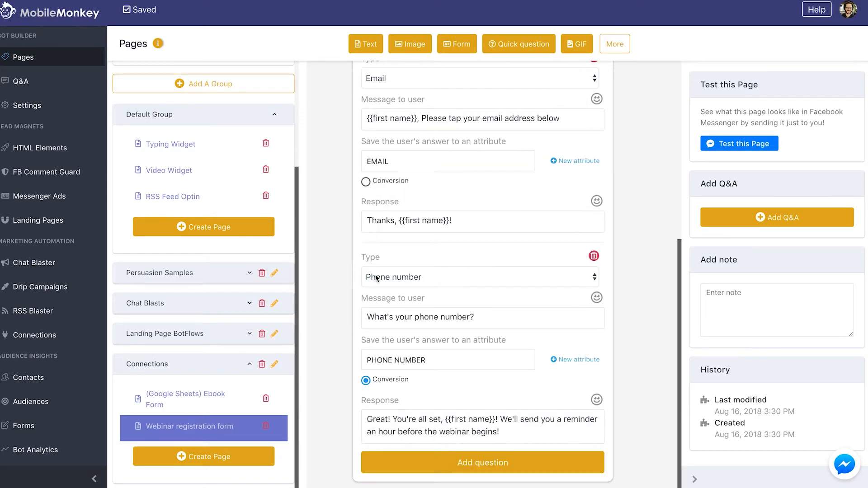
left_click(39, 337)
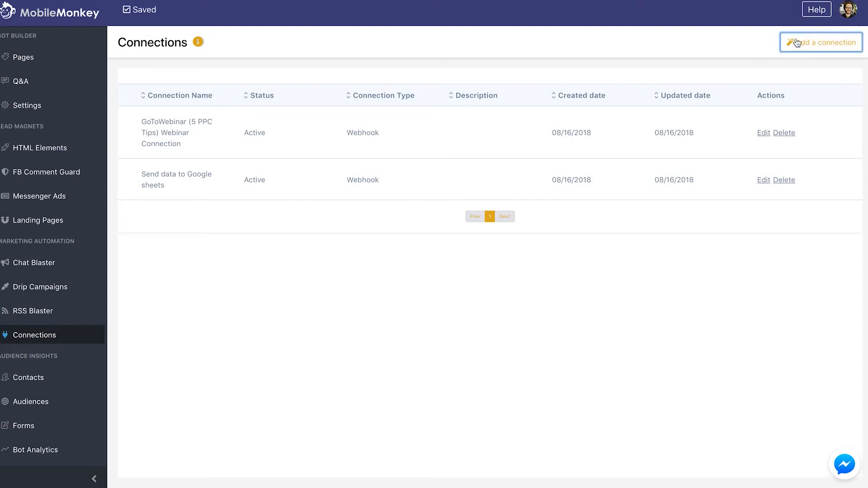
Add a new Webhook connection named 'Hubspot All Contacts Connection'
left_click(796, 42)
left_click(320, 154)
triple_click(219, 127)
type("Hubsop")
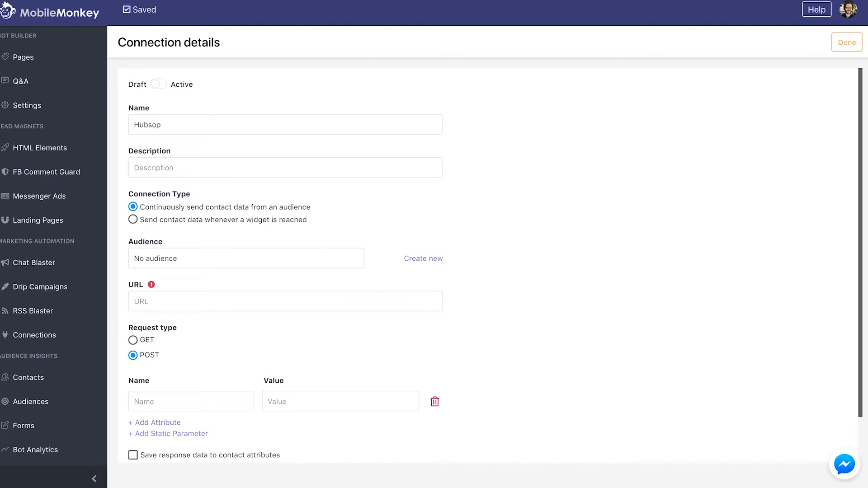
key("BackSpace")
type("t")
type("pot All Contact")
type("s Connection")
key("Tab")
Set the connection's audience to All Contacts
left_click(197, 250)
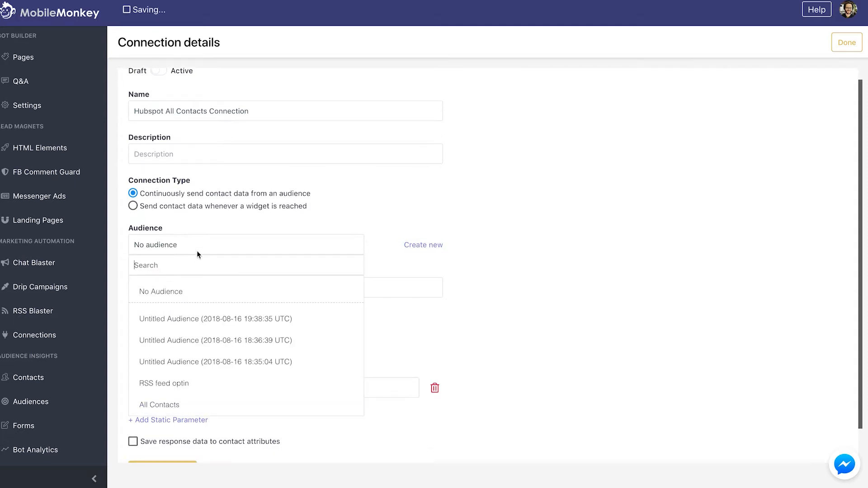
left_click(203, 345)
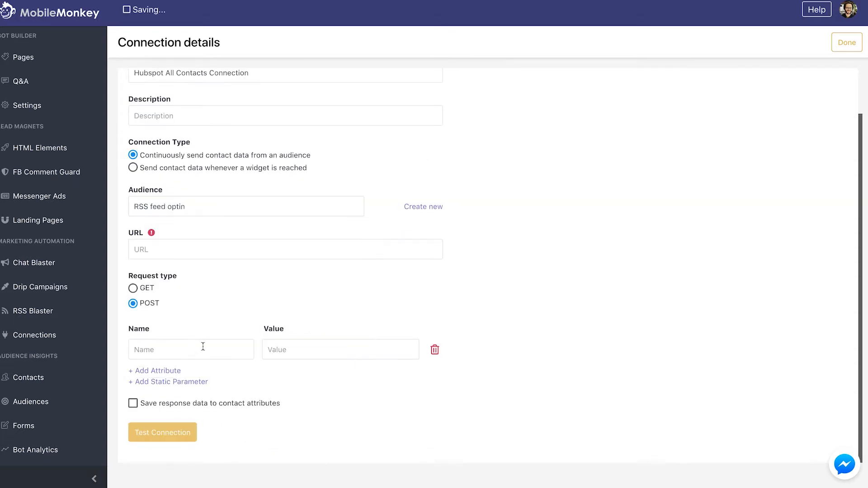
left_click(187, 214)
left_click(194, 366)
left_click(167, 250)
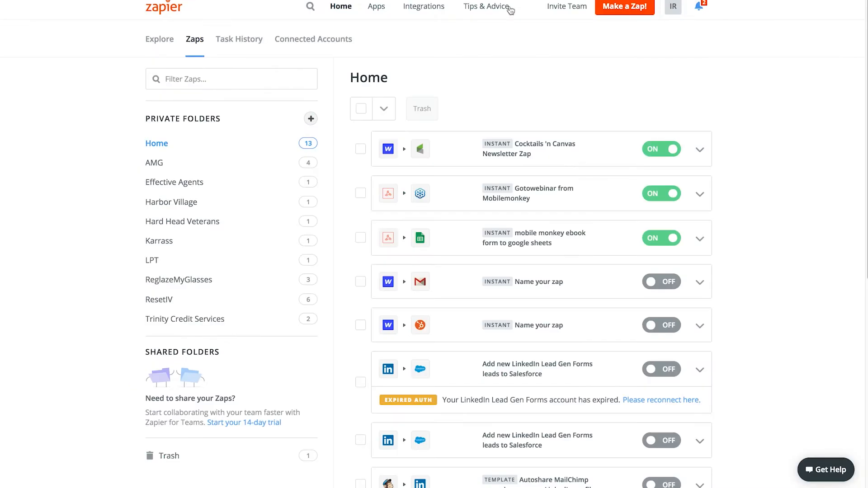
left_click(624, 7)
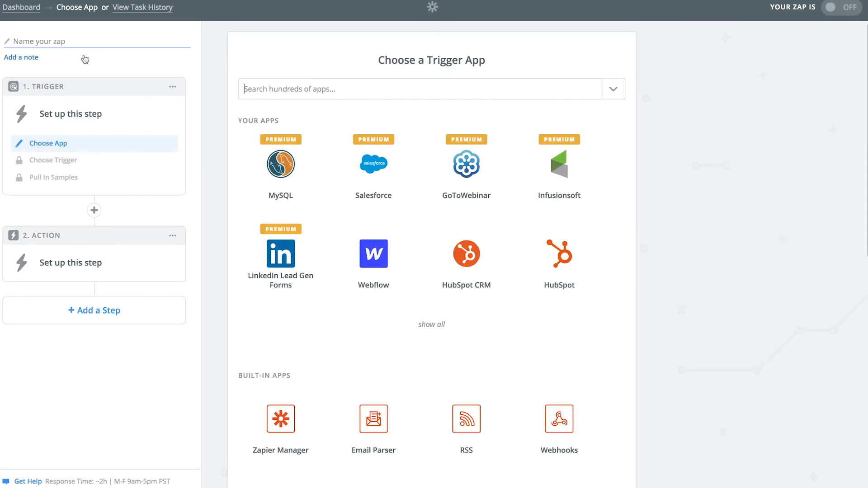
Name the new zap 'MM to HS'
left_click(43, 41)
type("H")
key("BackSpace")
type("MM to HAS")
key("BackSpace")
key("BackSpace")
type("S")
Use a Webhooks by Zapier Catch Hook trigger and copy its webhook URL
left_click(277, 85)
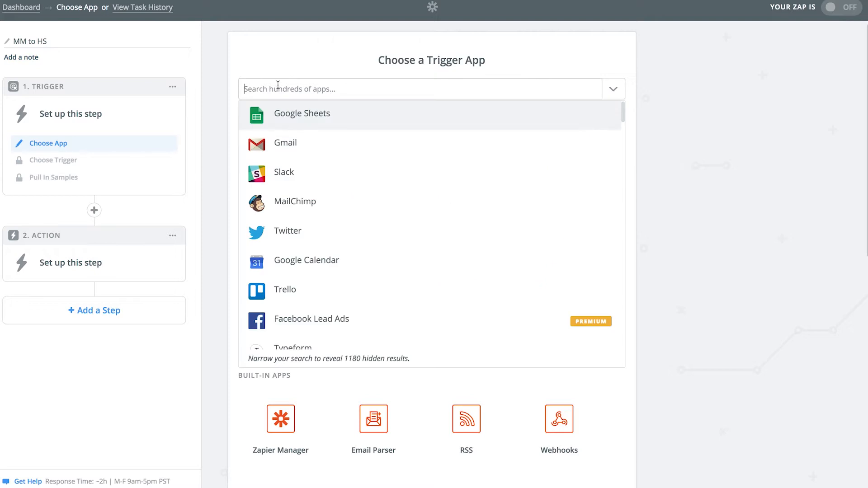
type("webhook")
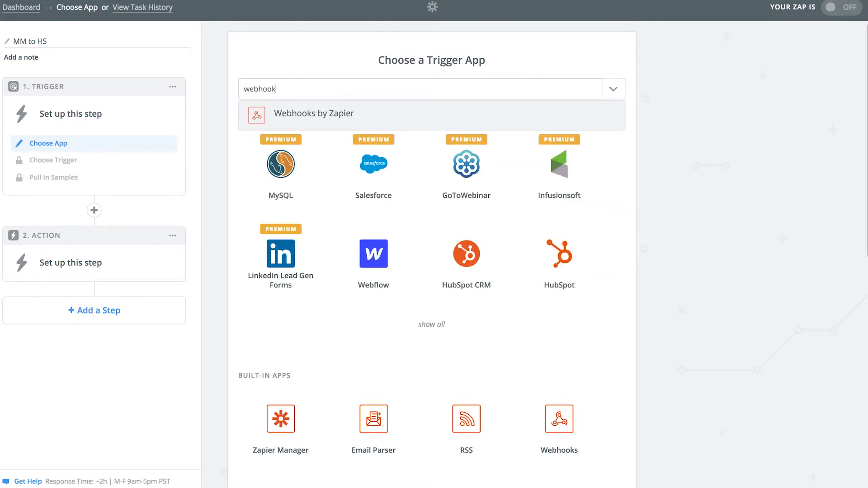
key("Return")
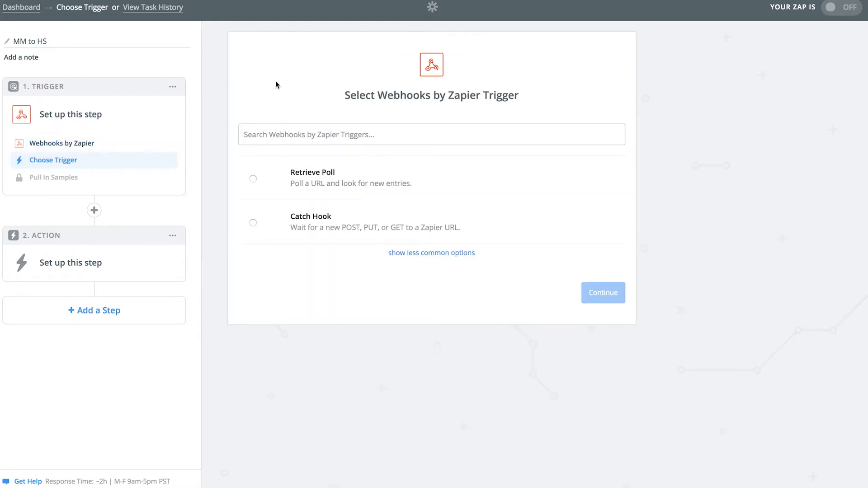
left_click(335, 221)
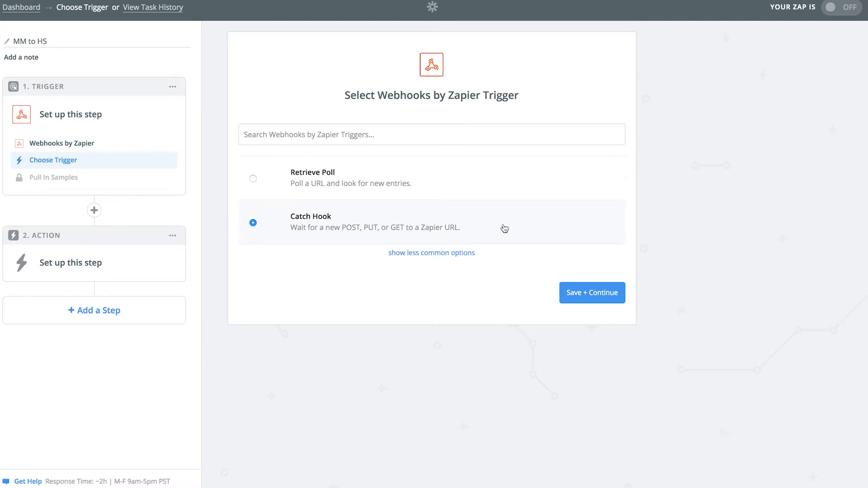
left_click(570, 293)
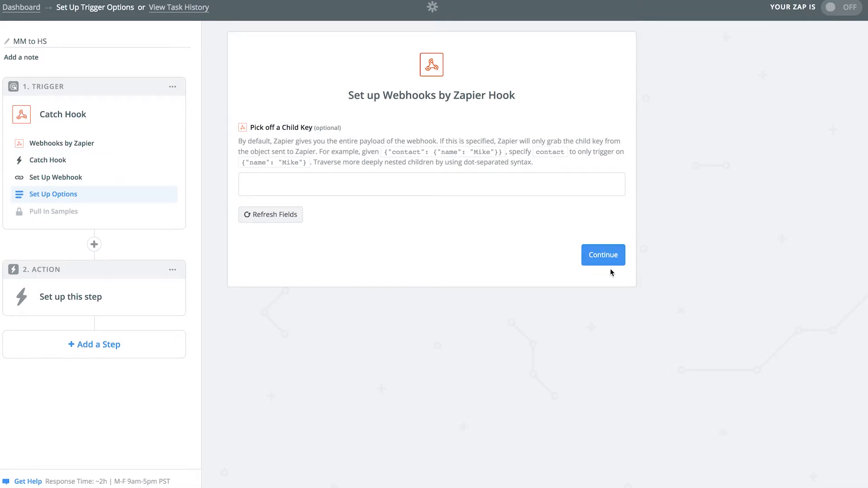
left_click(605, 254)
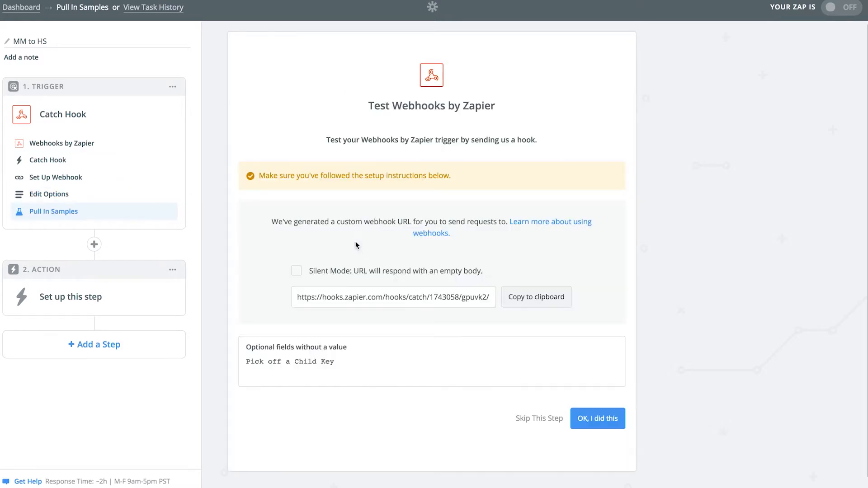
left_click(537, 298)
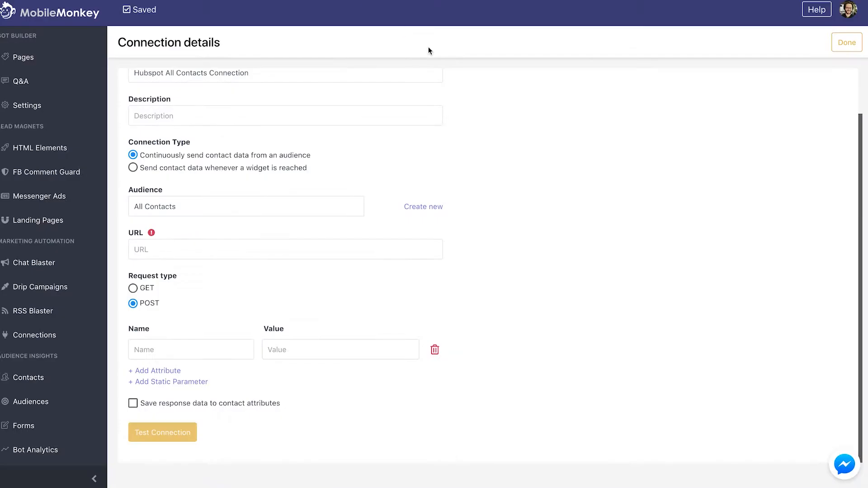
Paste the Zapier hook URL and add First Name and Last Name attributes mapped to their contact fields
key("ctrl+v")
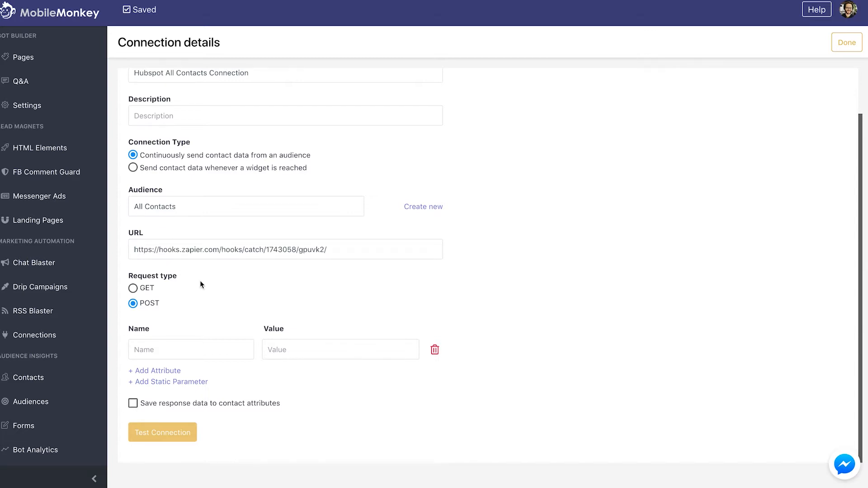
left_click(162, 348)
type("First Name")
left_click(314, 351)
left_click(299, 369)
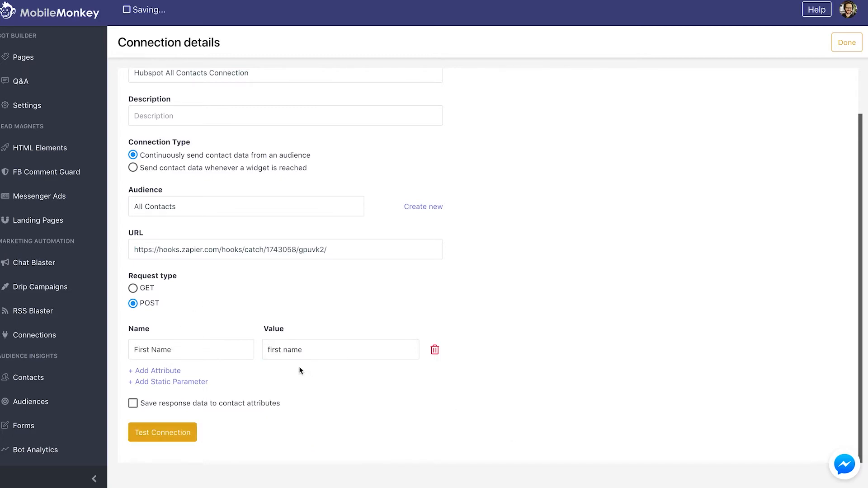
left_click(162, 371)
scroll(212, 324, "down", 1)
left_click(189, 348)
type("Las")
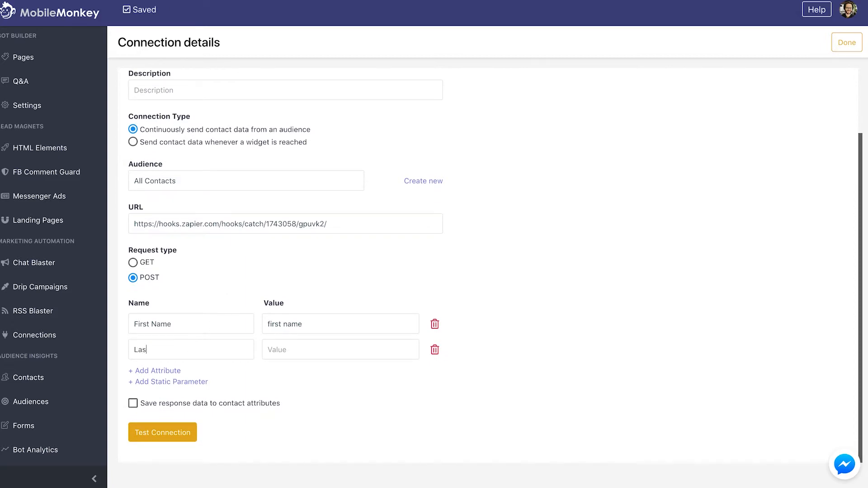
type("t Name")
left_click(282, 349)
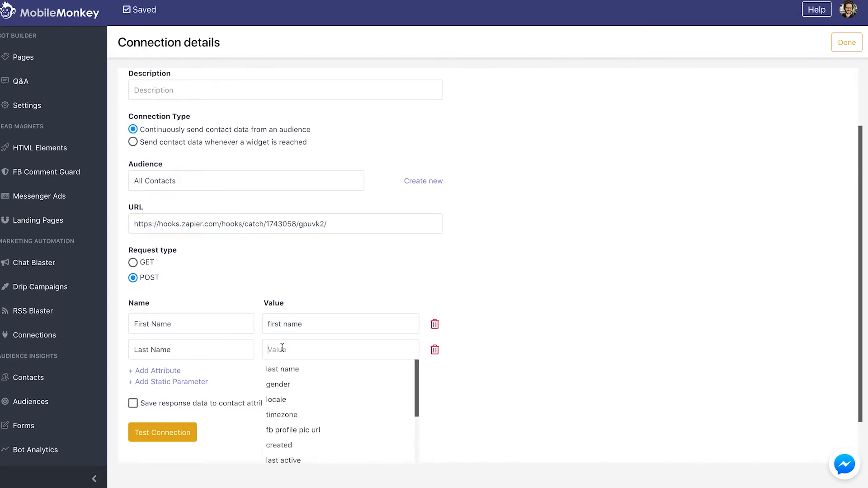
left_click(282, 369)
Add an Email attribute sending the EMAIL value
left_click(176, 371)
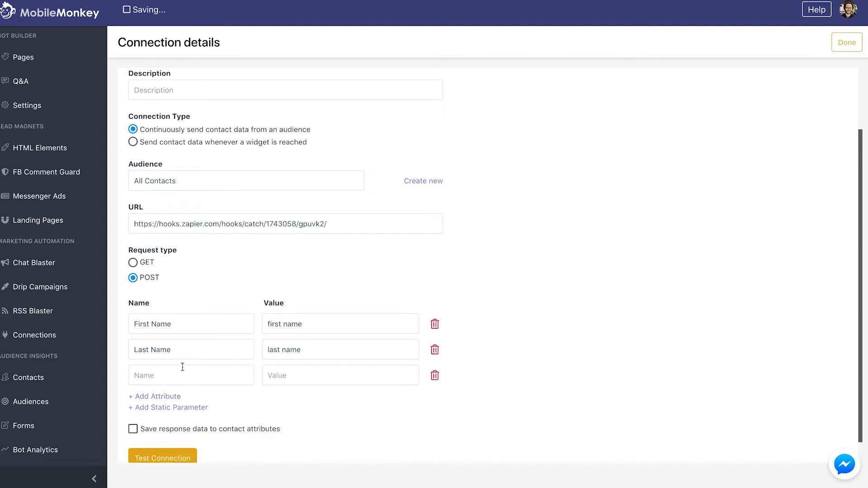
scroll(180, 343, "down", 1)
type("Email")
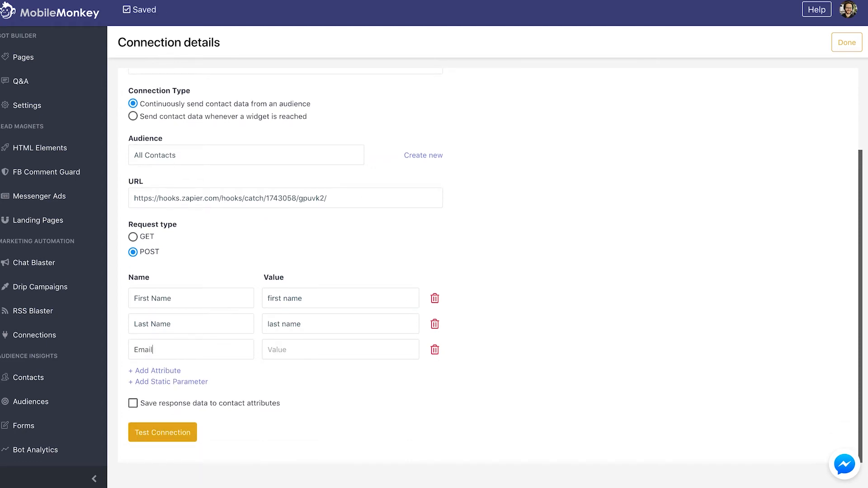
left_click(279, 345)
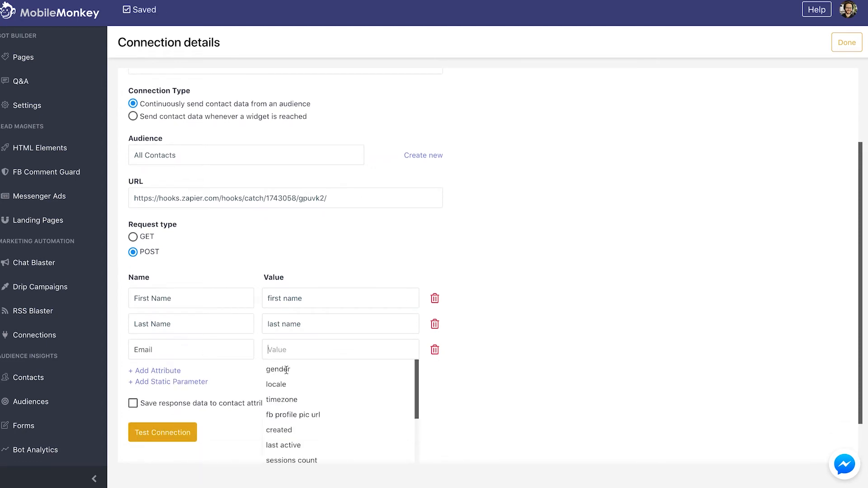
type("em")
key("Return")
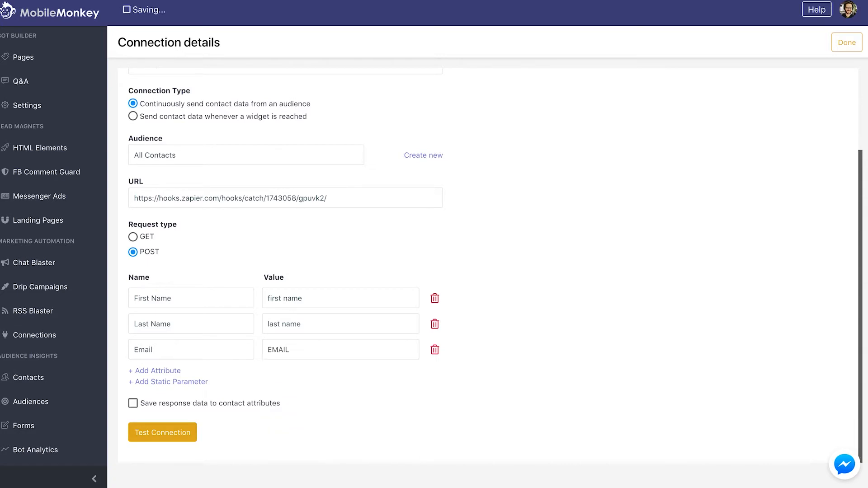
Add a Phone Number attribute sending the PHONE NUMBER value
left_click(156, 370)
scroll(176, 364, "down", 1)
left_click(175, 351)
type("PO")
key("BackSpace")
type("h")
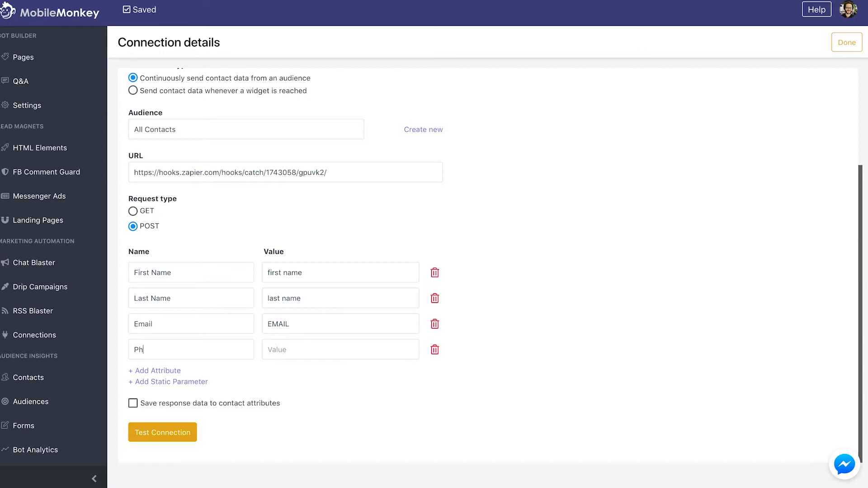
type("one Number")
left_click(268, 349)
type("ph")
key("Escape")
type("on")
key("Down")
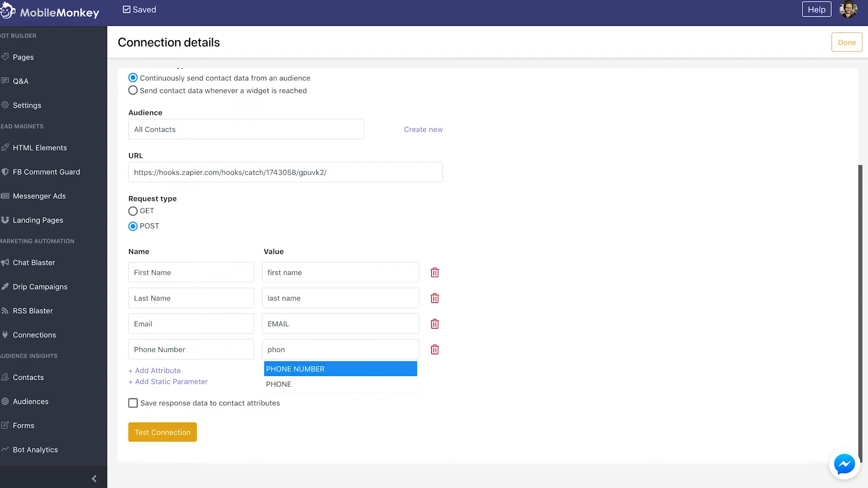
key("Return")
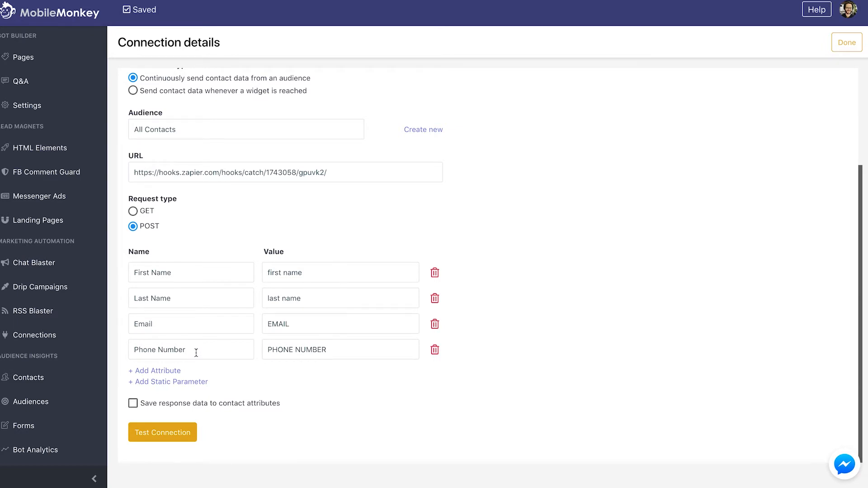
Send a test contact with sample name, email and phone number, then close the Success result
left_click(161, 431)
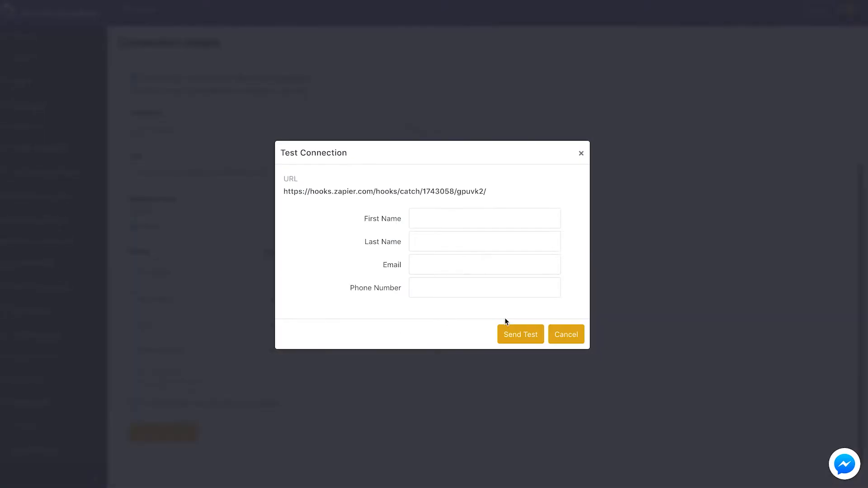
left_click(429, 212)
key("Tab")
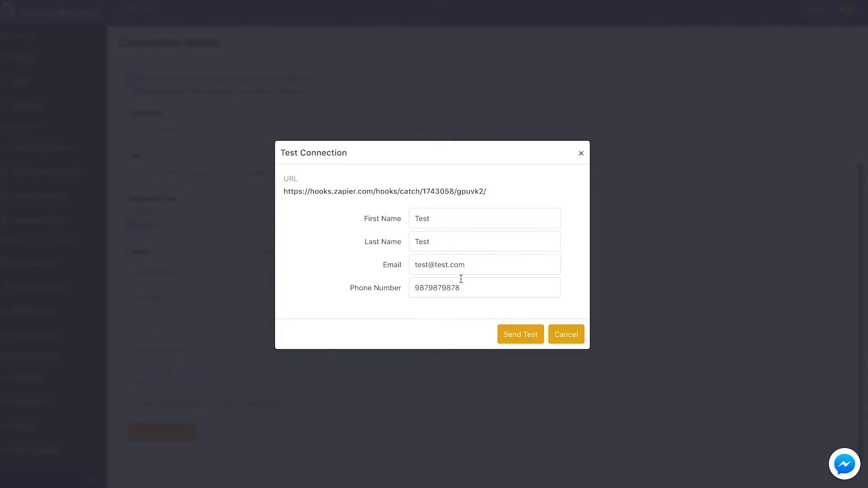
left_click(511, 332)
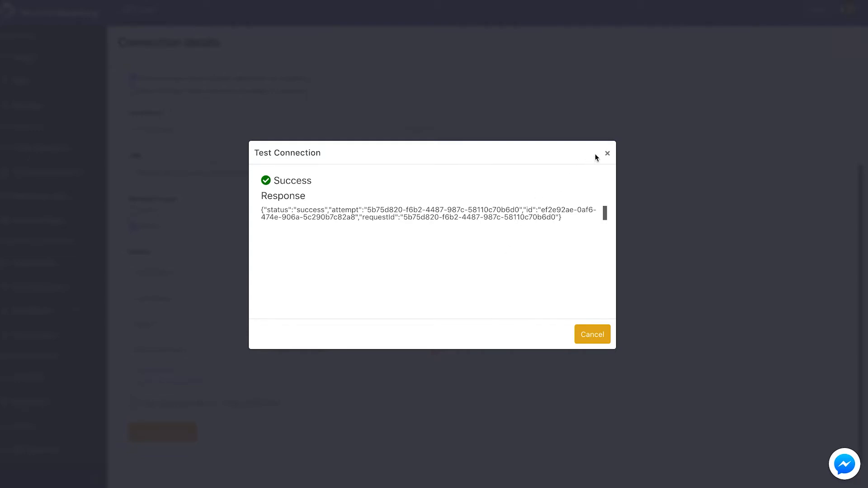
left_click(607, 153)
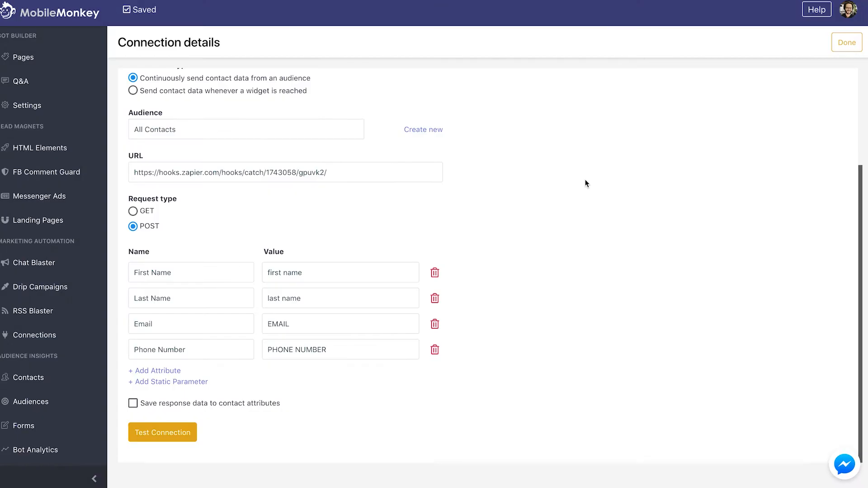
scroll(522, 176, "up", 3)
Activate the connection, start Zapier's hook check, and launch a Messenger test of the Webinar registration form page
left_click(159, 85)
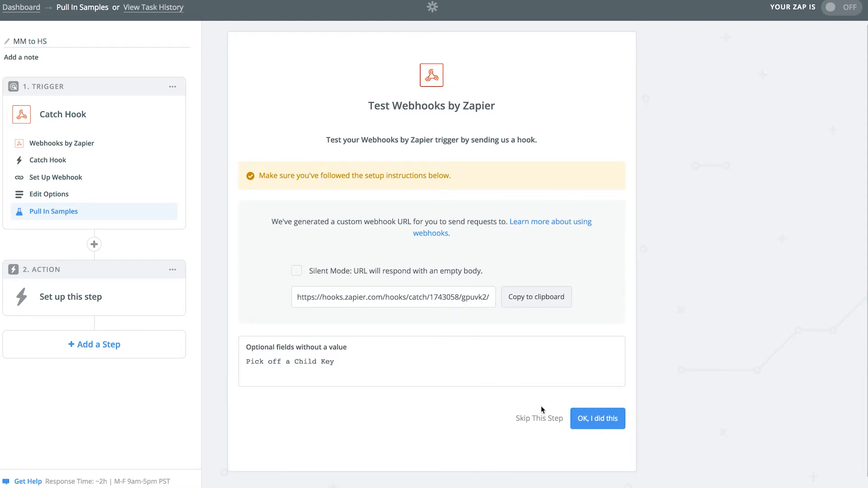
left_click(583, 418)
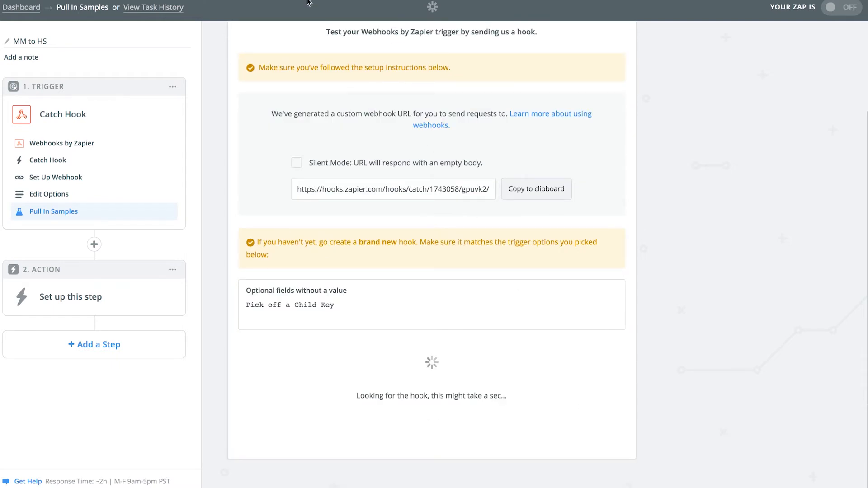
key("ctrl+Tab")
left_click(40, 55)
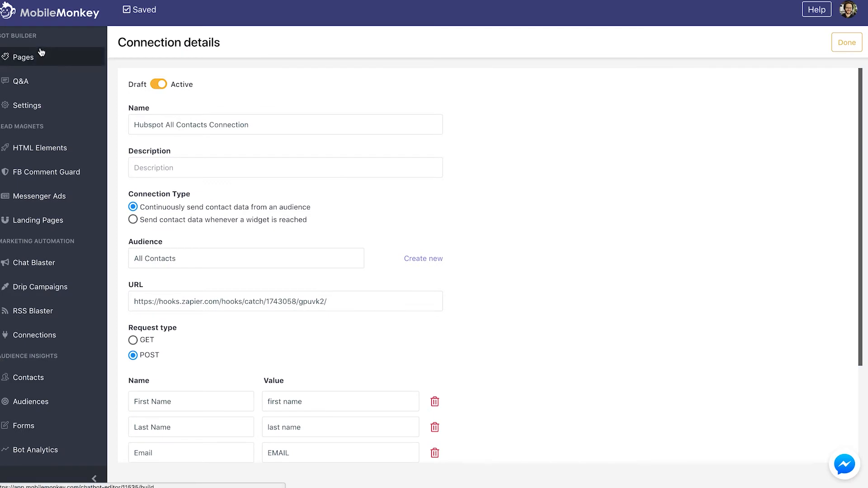
left_click(199, 427)
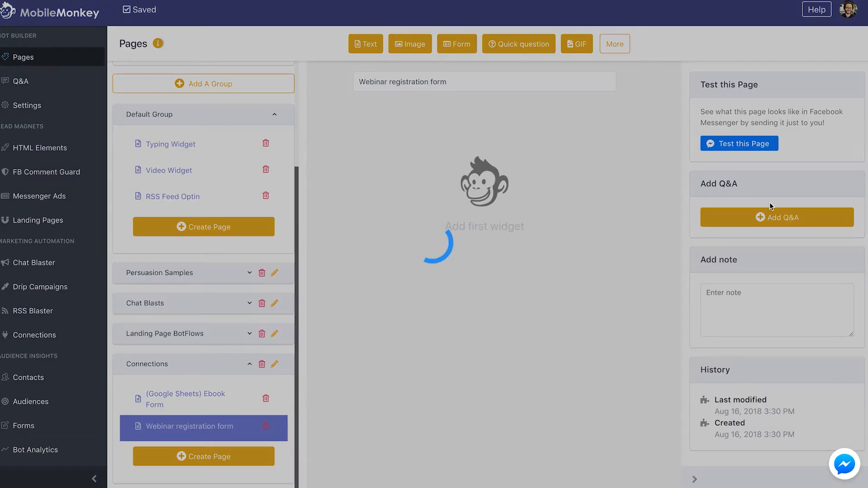
left_click(732, 144)
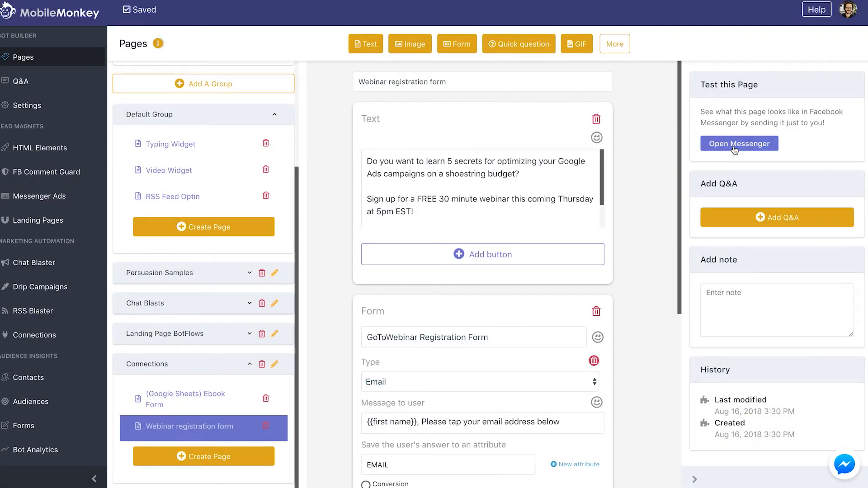
left_click(749, 145)
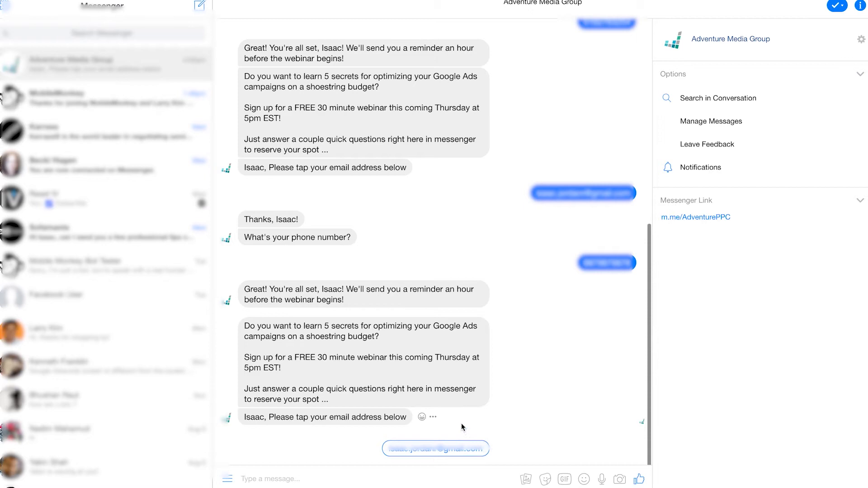
Answer the webinar bot with the suggested email and a phone number
left_click(432, 449)
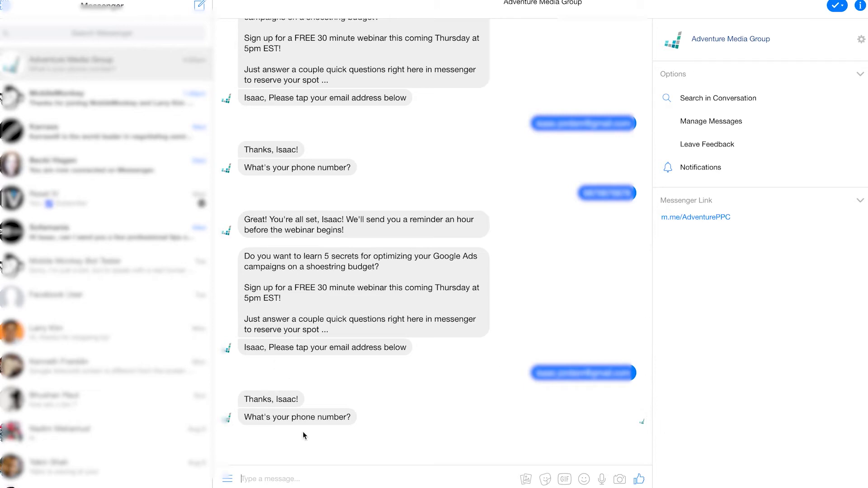
type("5551234")
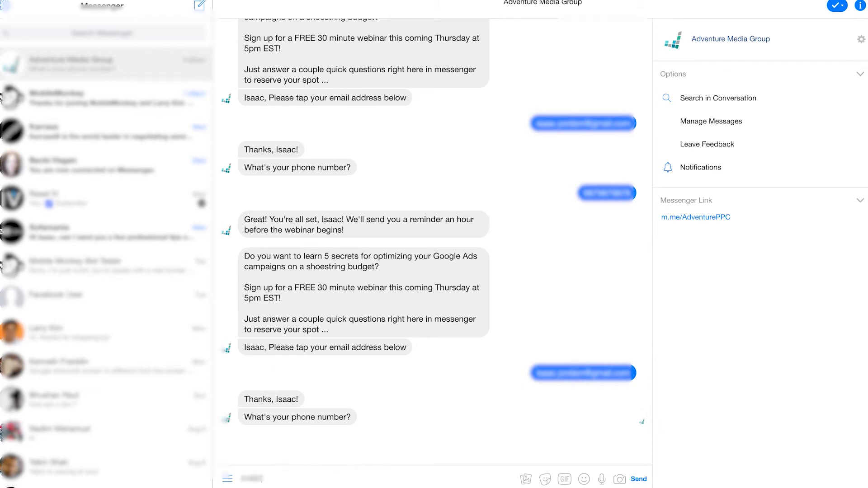
type("567")
key("Return")
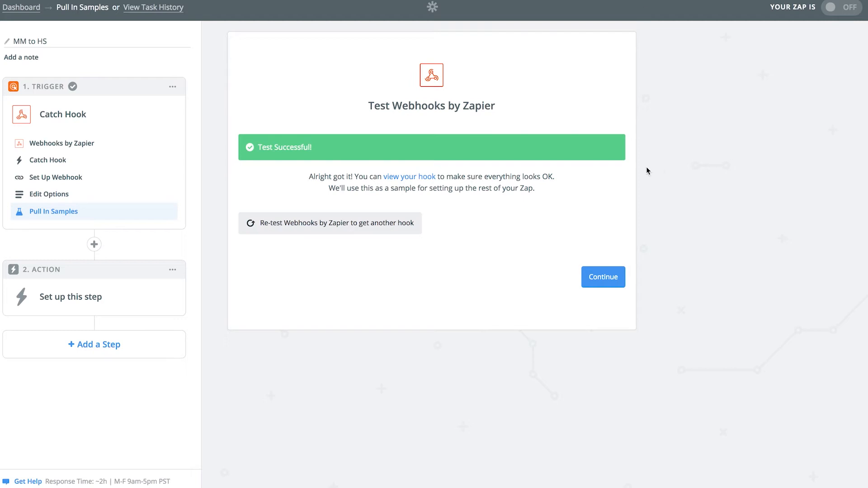
Continue to the action step and choose HubSpot as its app
left_click(607, 277)
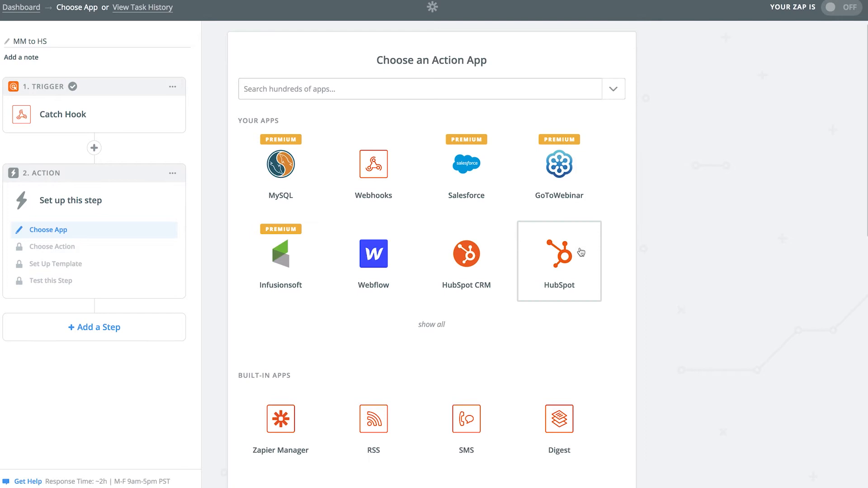
left_click(415, 89)
type("hub")
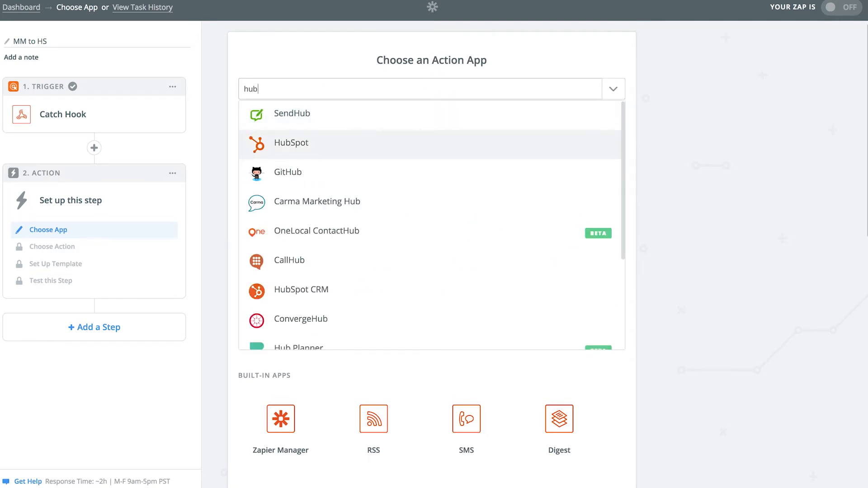
key("Return")
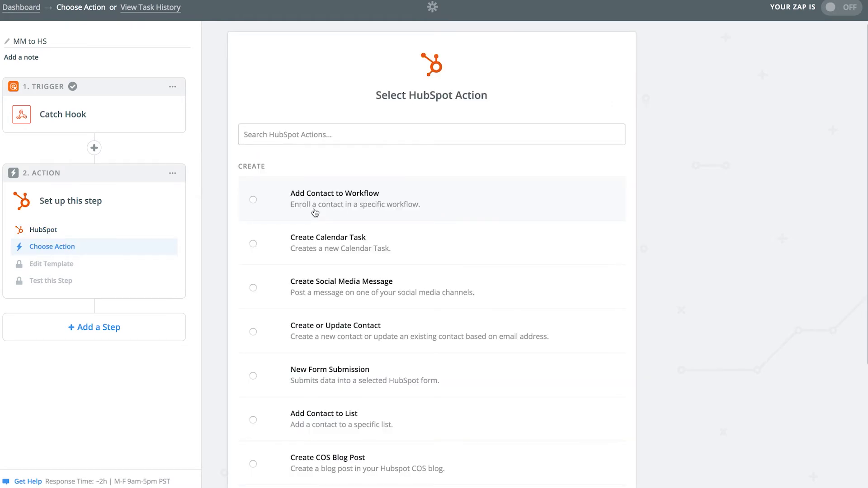
scroll(315, 213, "down", 2)
scroll(312, 221, "up", 2)
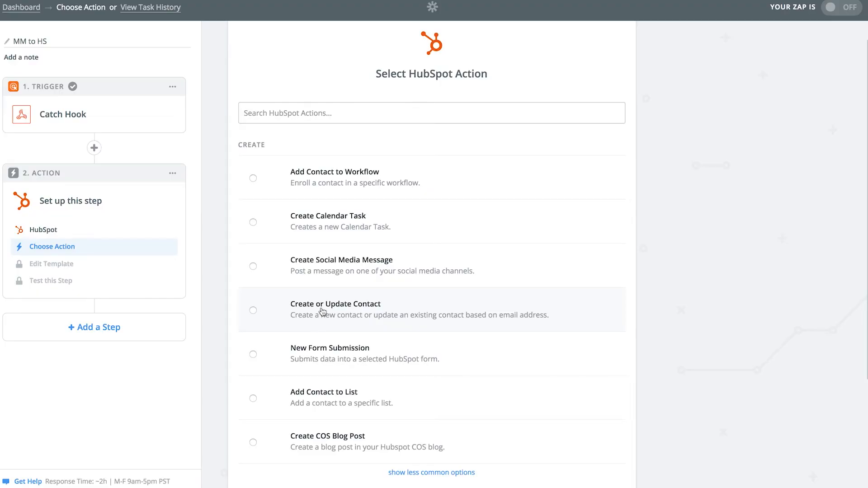
left_click(323, 310)
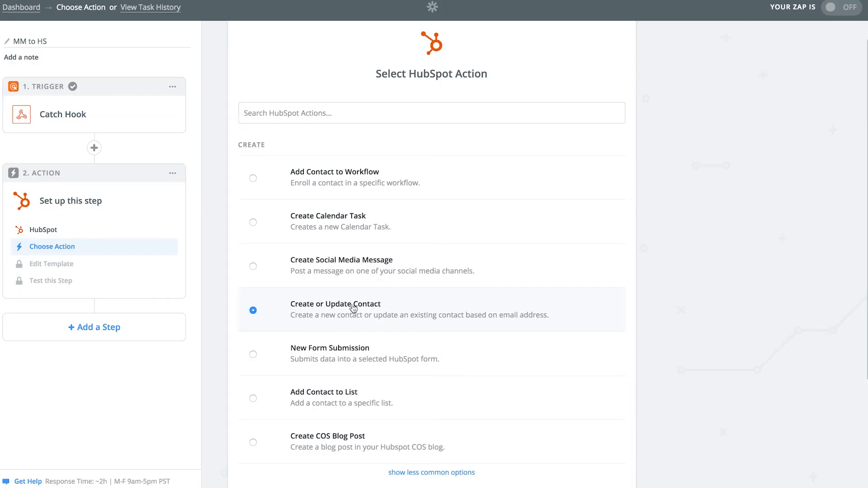
Connect the HubSpot action to the AdVenture PPC HS account and save
scroll(353, 309, "down", 3)
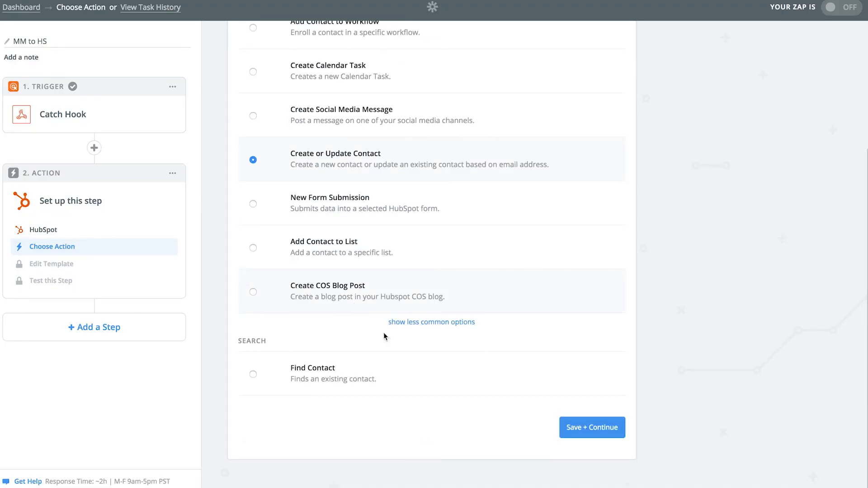
left_click(576, 430)
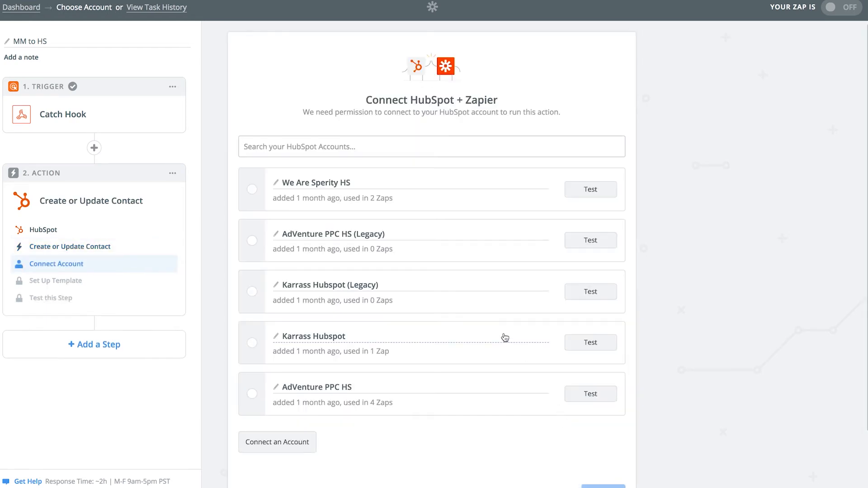
type("adve")
left_click(253, 244)
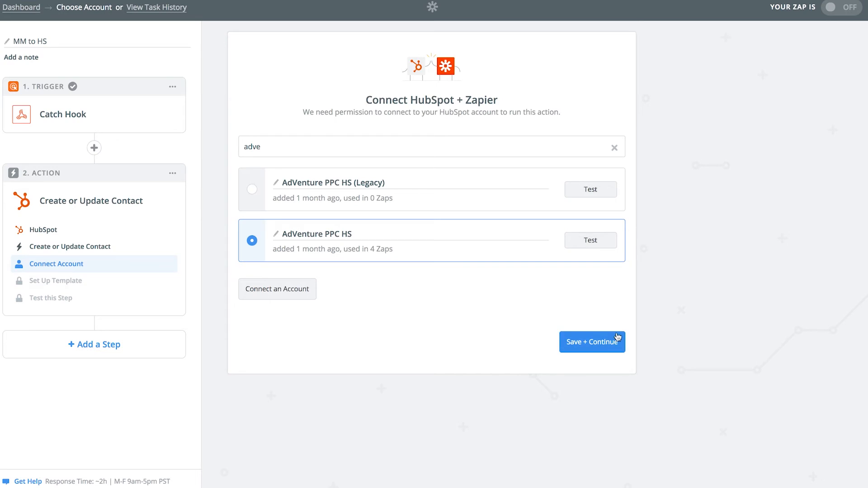
left_click(597, 345)
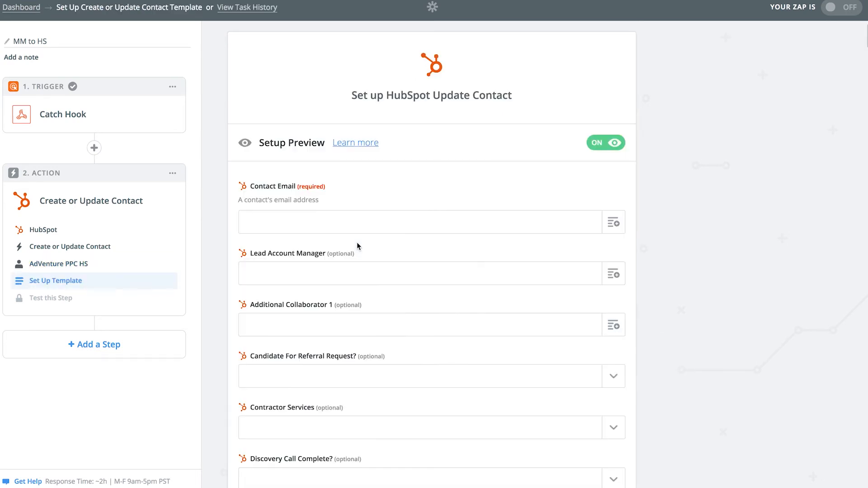
Map the webhook's Email and First Name into HubSpot's Contact Email and First Name fields
left_click(613, 222)
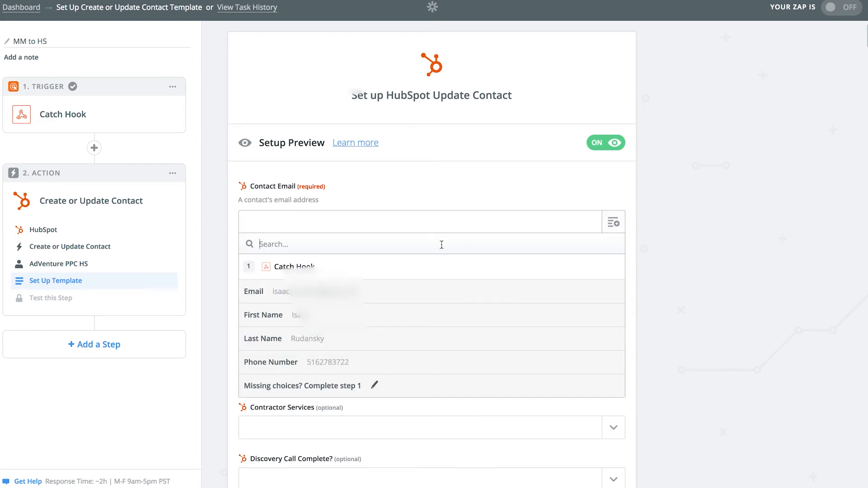
left_click(375, 290)
scroll(368, 271, "down", 3)
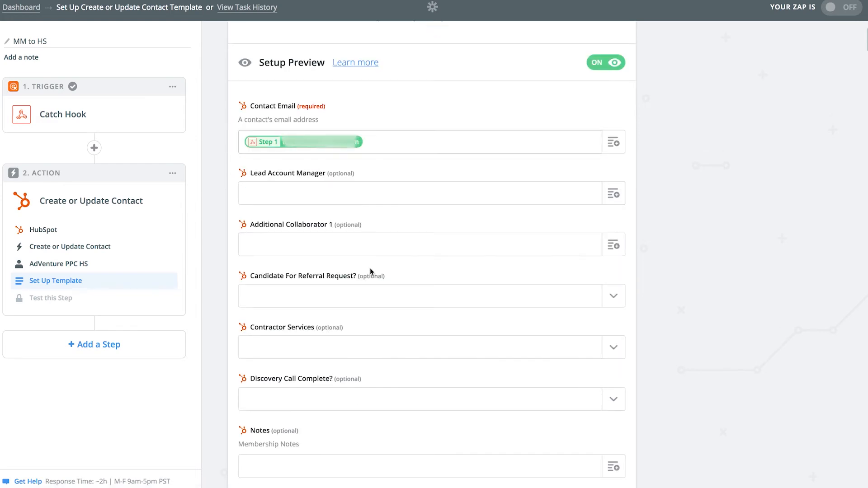
scroll(320, 356, "down", 5)
scroll(321, 354, "up", 5)
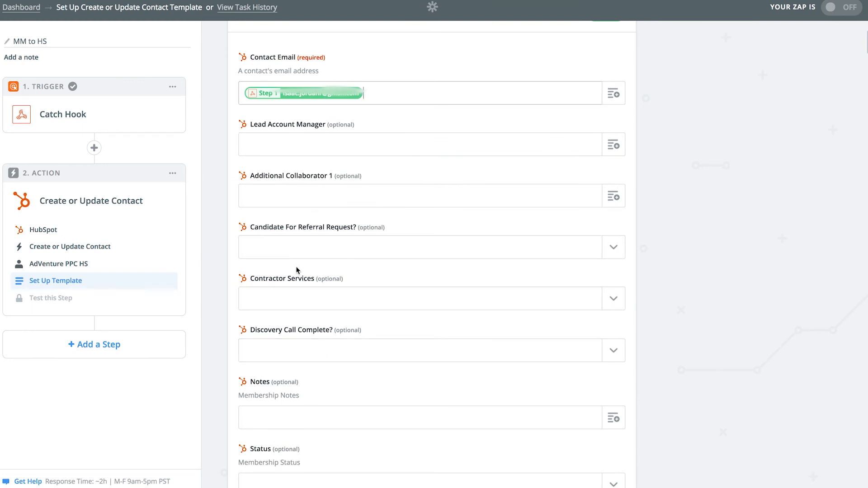
scroll(506, 264, "up", 5)
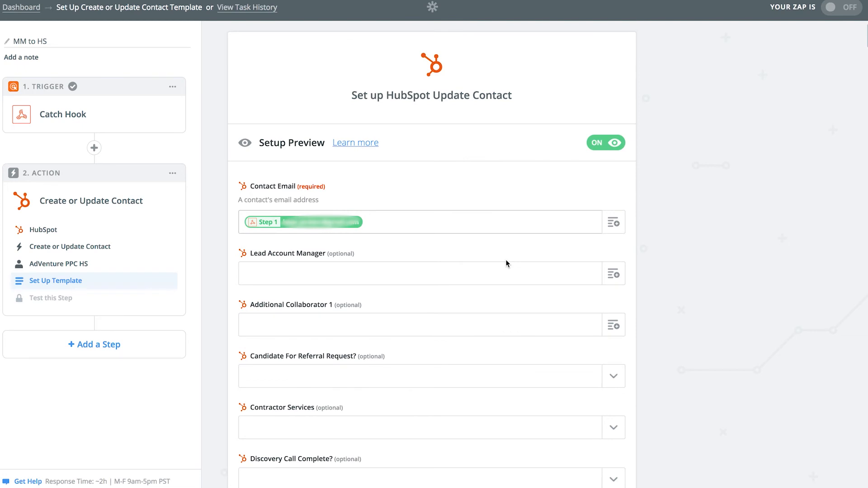
key("super+f")
type("first")
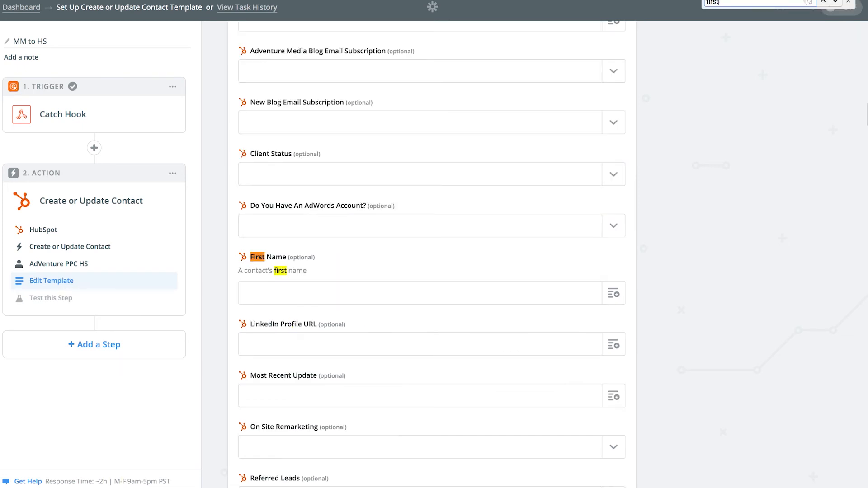
left_click(613, 294)
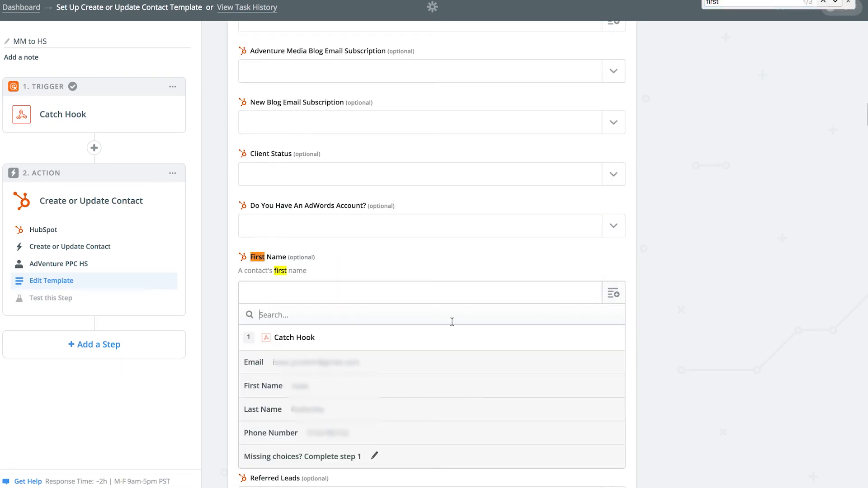
left_click(361, 385)
Map the webhook's Last Name, check Phone Number's options, and continue to testing the step
left_click(733, 3)
type("last")
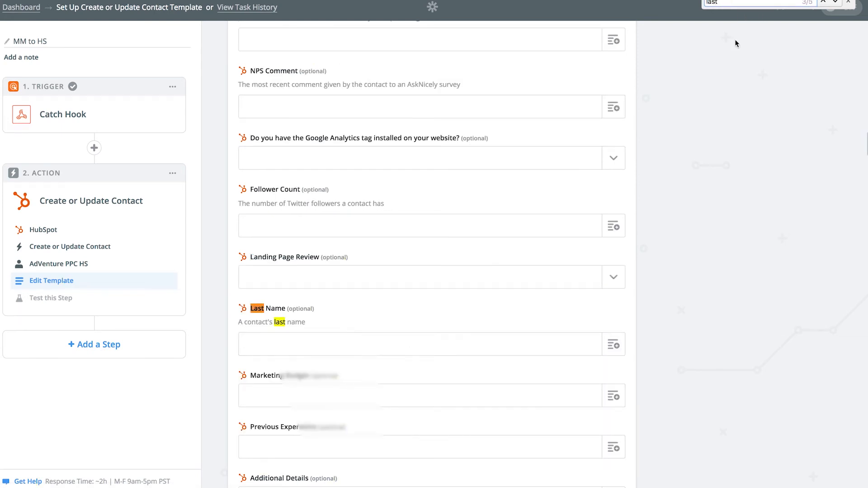
left_click(613, 345)
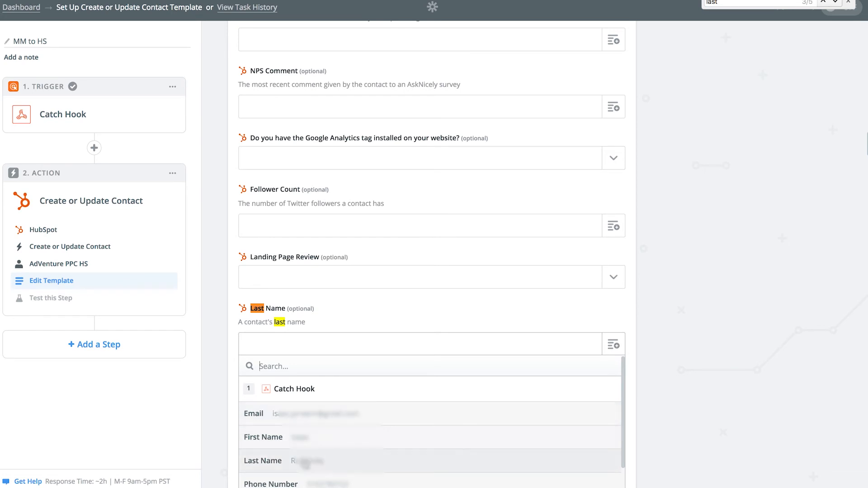
left_click(300, 463)
left_click(735, 2)
type("p")
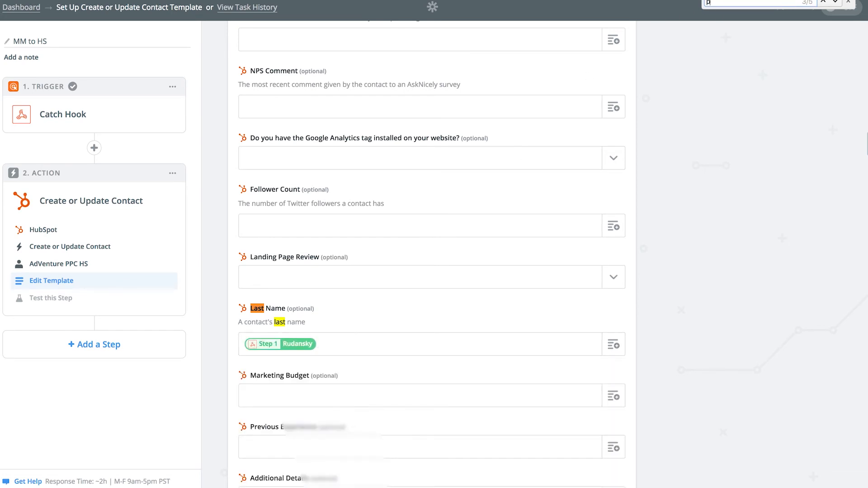
type("hone")
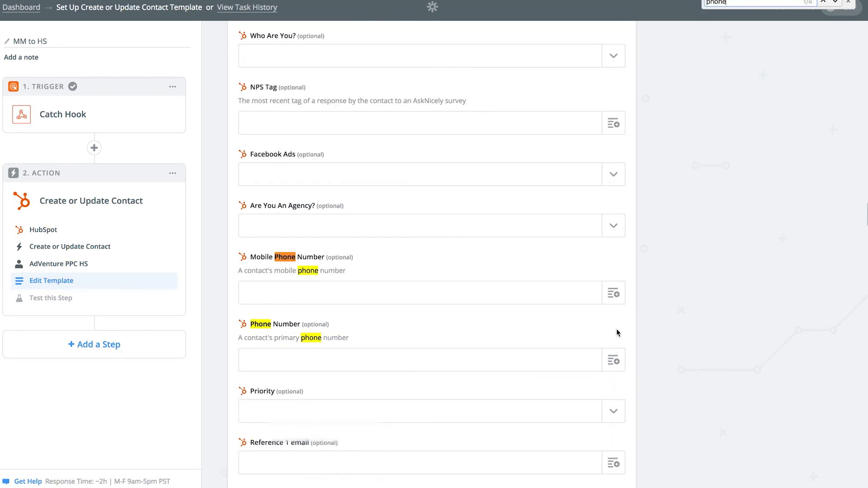
left_click(613, 360)
scroll(398, 425, "down", 10)
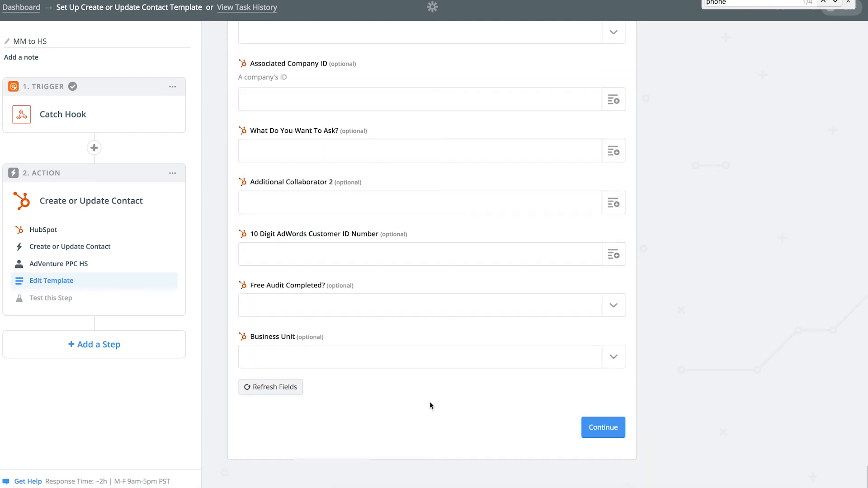
left_click(604, 428)
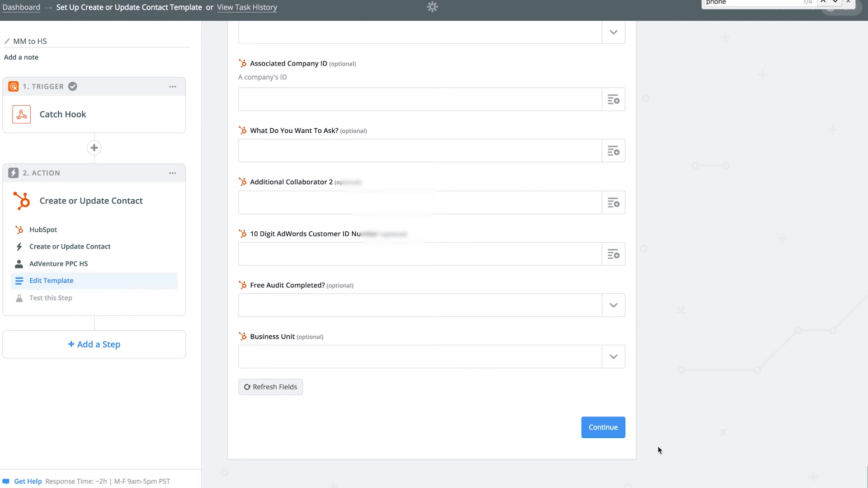
left_click(611, 429)
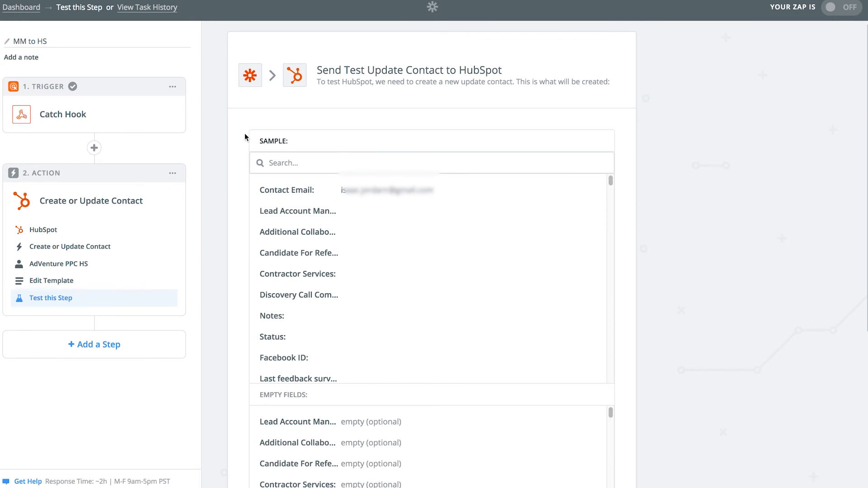
Send a test contact to HubSpot, delete it there, then finish the MM to HS zap and switch it on
scroll(631, 257, "down", 5)
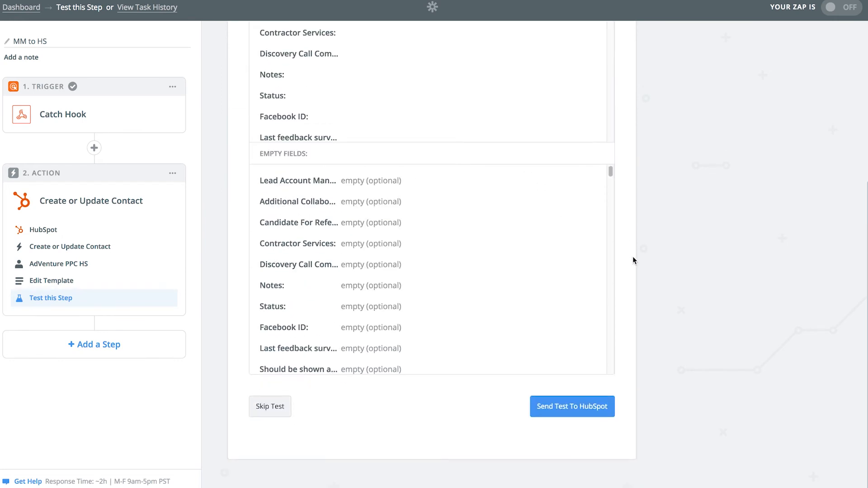
left_click(567, 409)
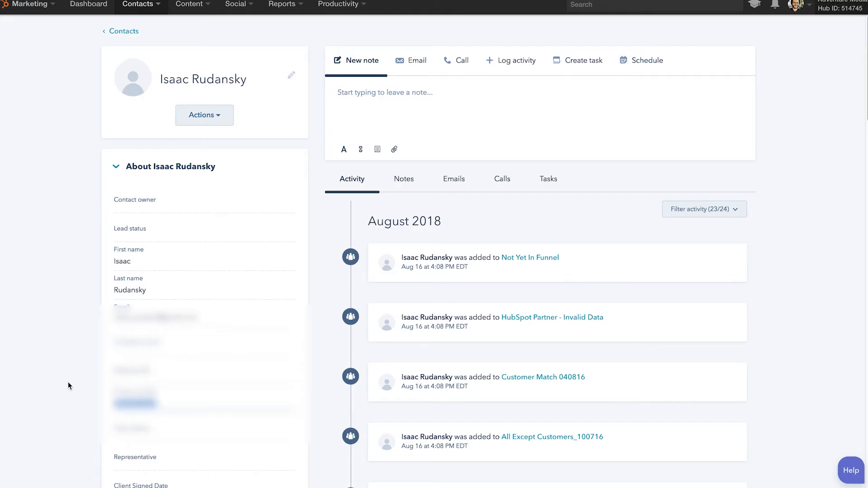
left_click(204, 114)
left_click(199, 233)
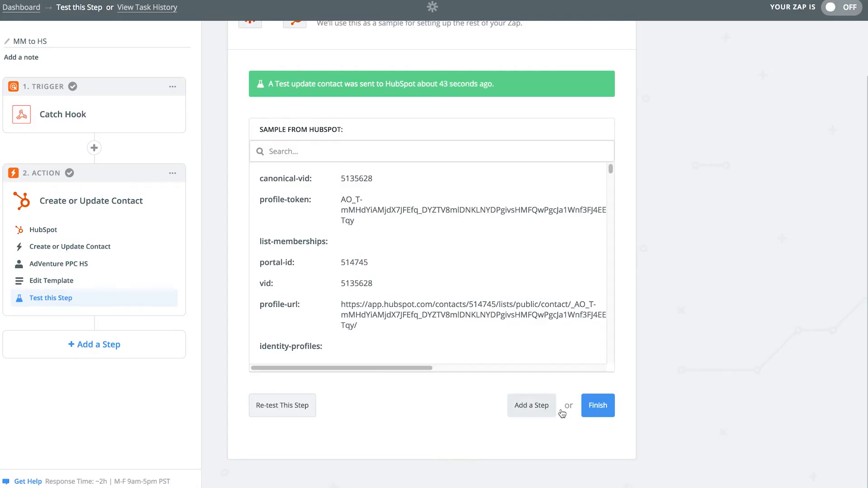
left_click(593, 412)
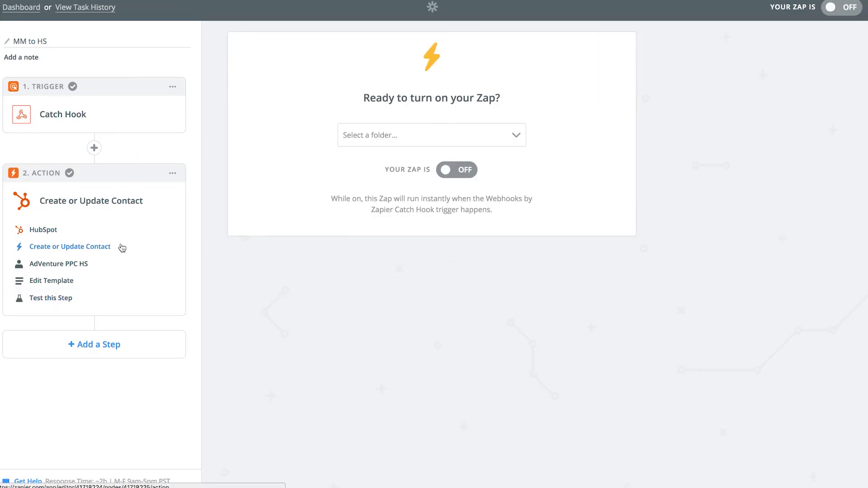
left_click(463, 171)
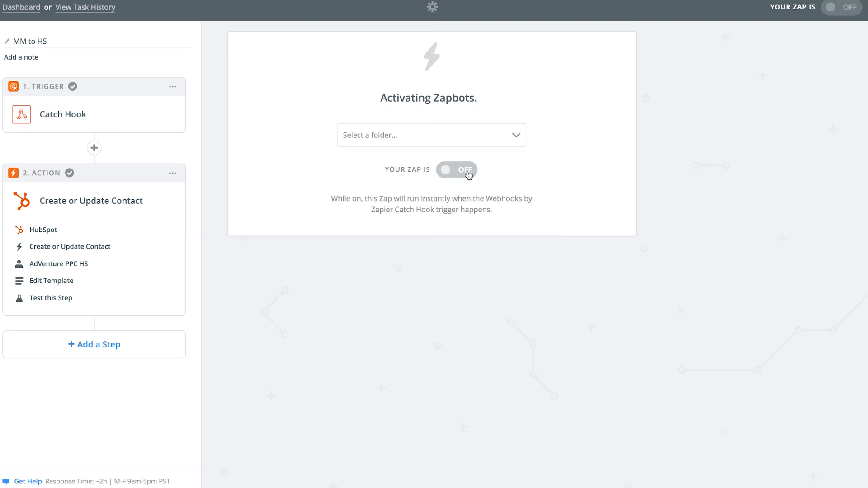